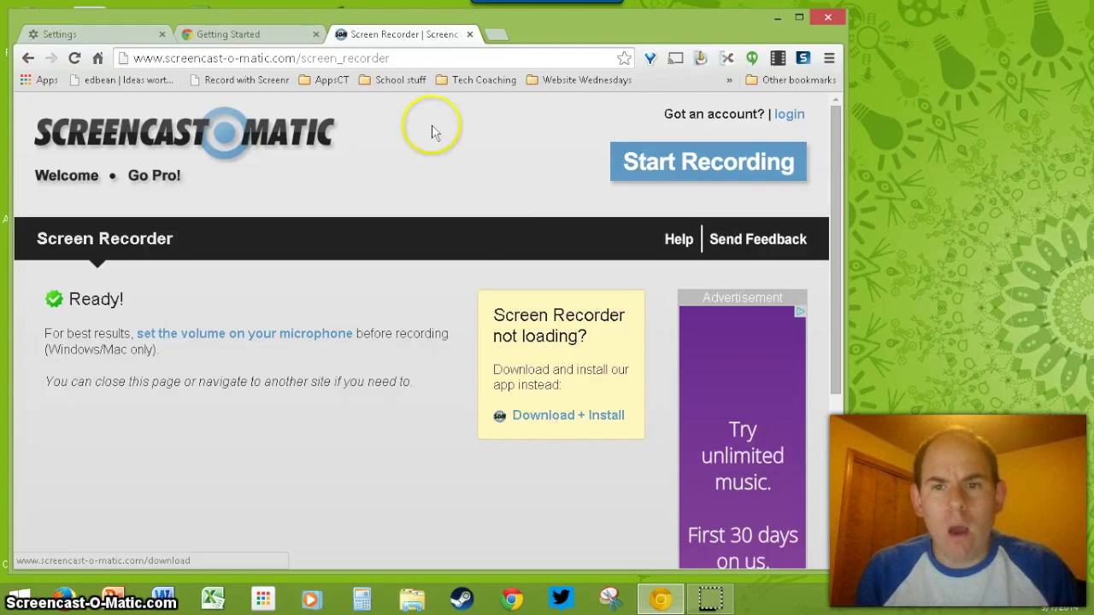
Step: Maximize the Chrome window showing the Screencast-O-Matic Screen Recorder page
click(800, 19)
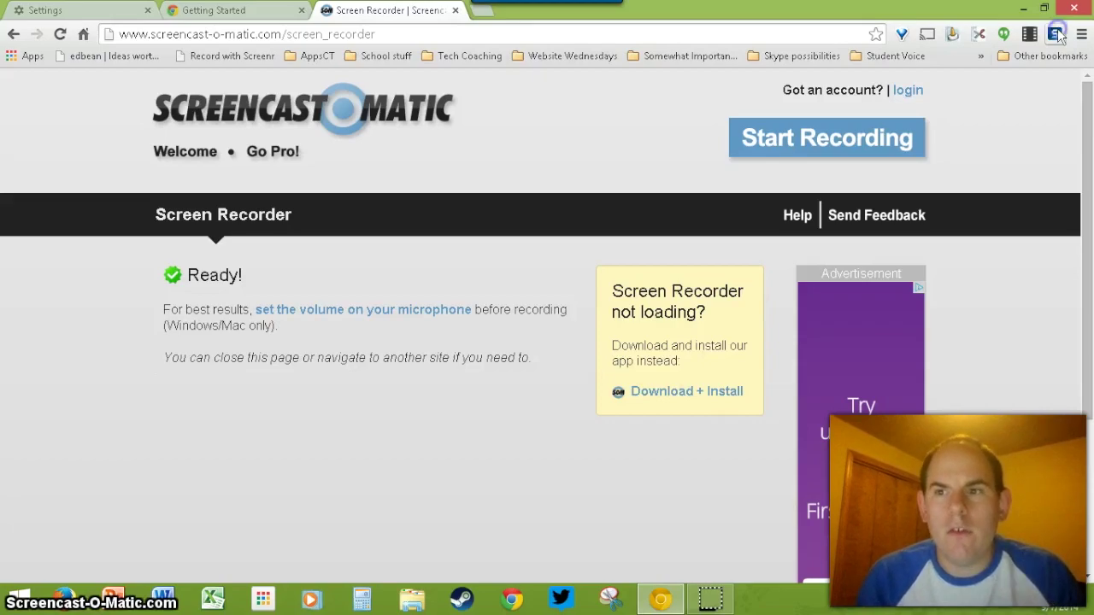
Step: Start a Snagit screen video capture that shares the entire screen
click(1057, 33)
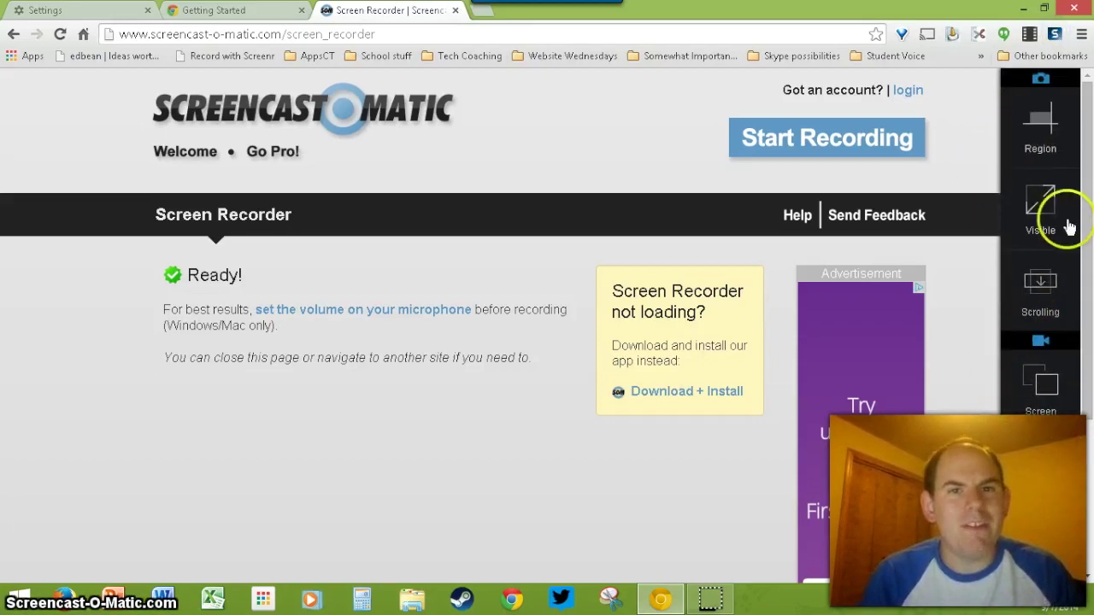
click(1046, 387)
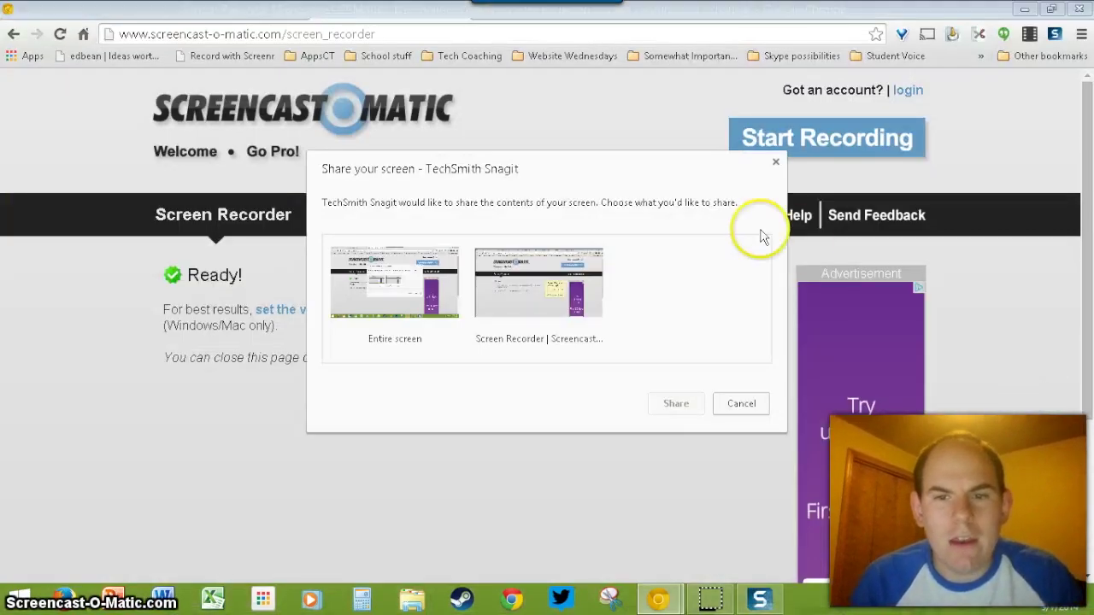
click(399, 272)
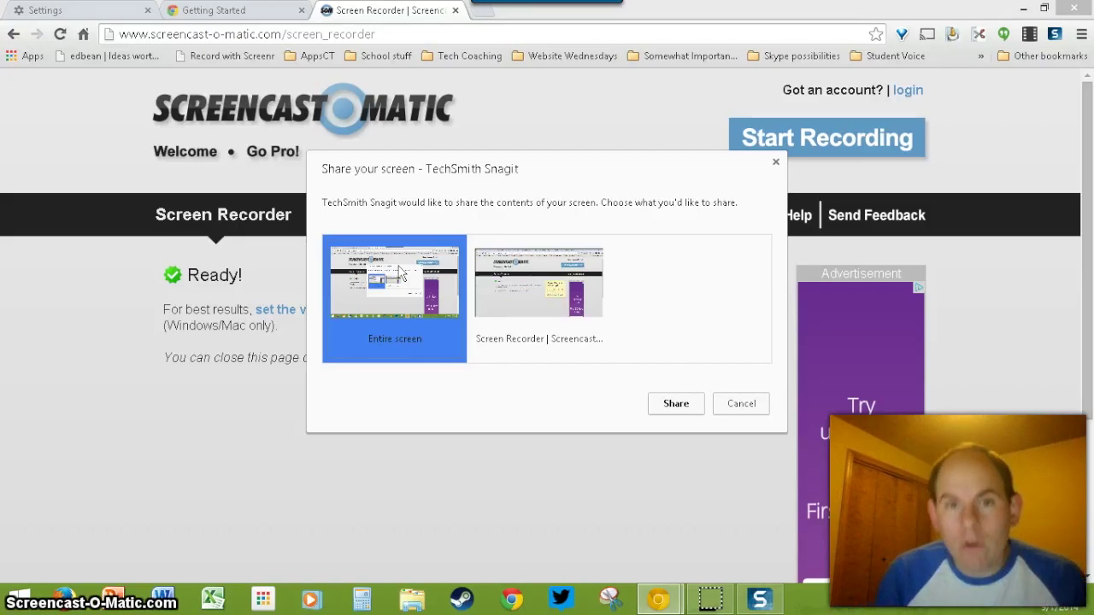
click(675, 402)
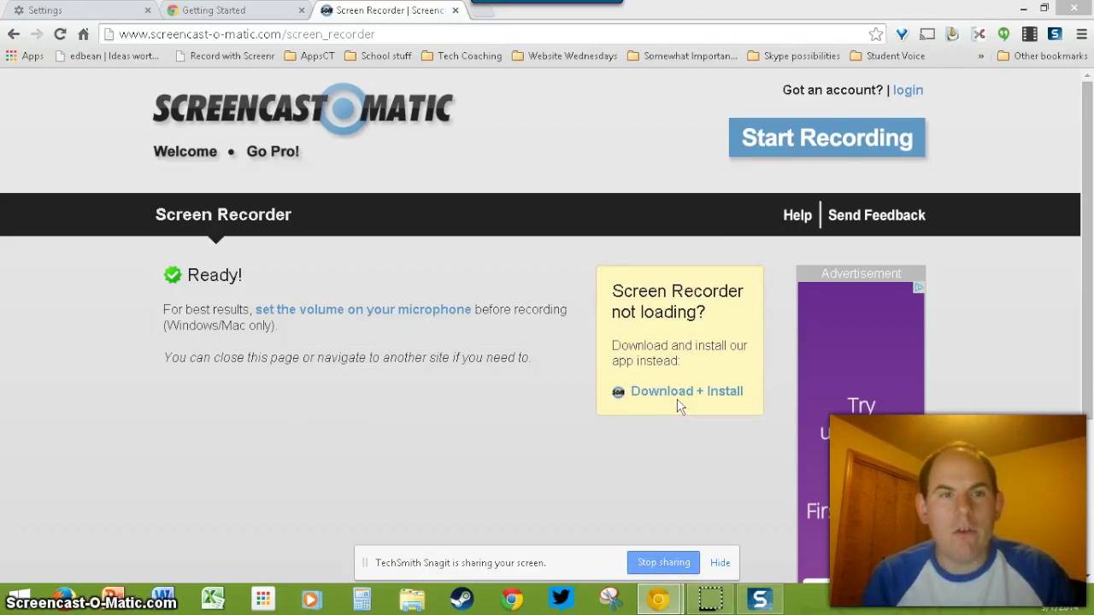
Step: Load drive.google.com in the Getting Started tab
click(197, 11)
click(224, 34)
click(389, 244)
text(drive.google.com)
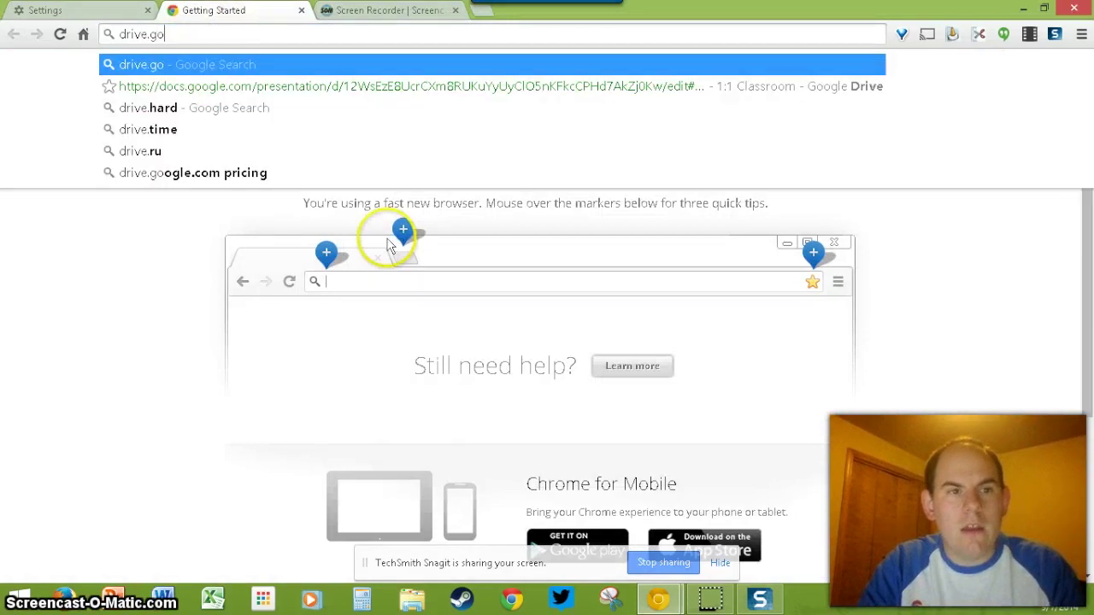
key(Return)
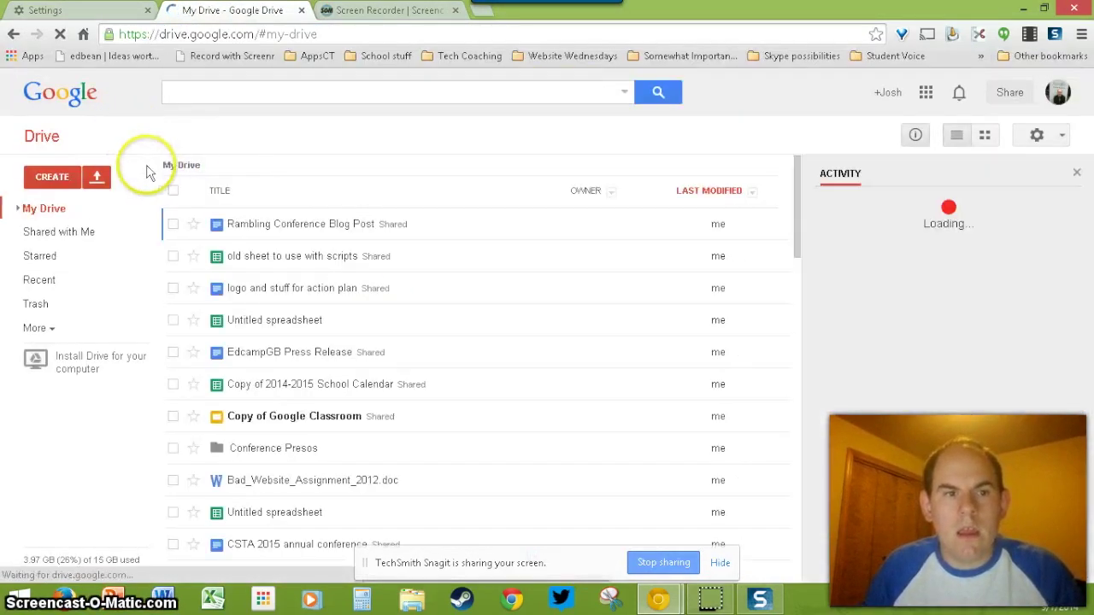
Step: Create a new blank Google Drawing, then stop the screen recording
click(52, 178)
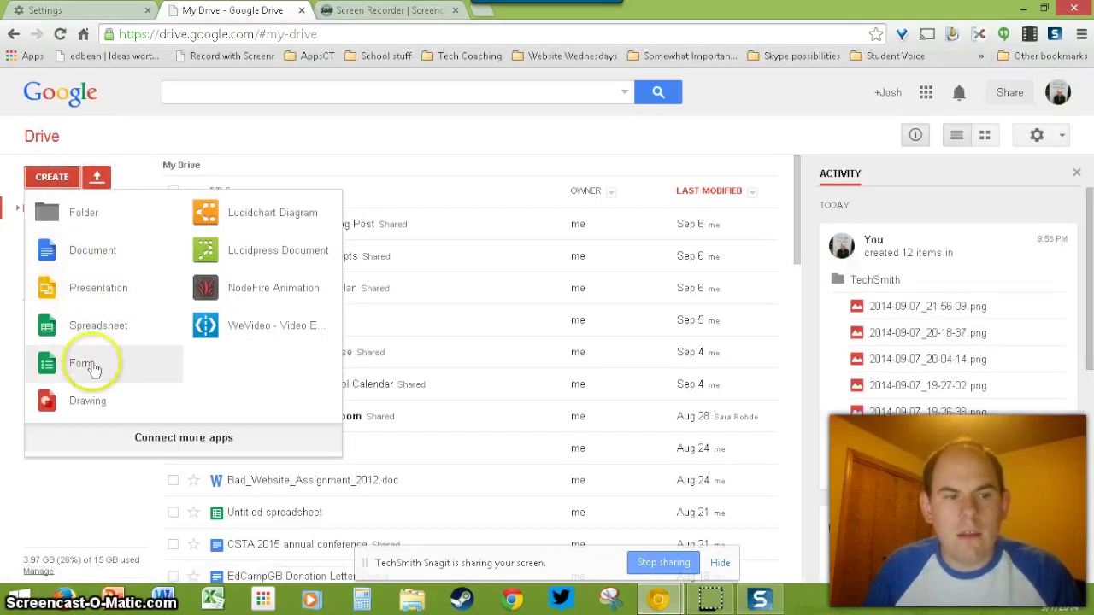
click(73, 402)
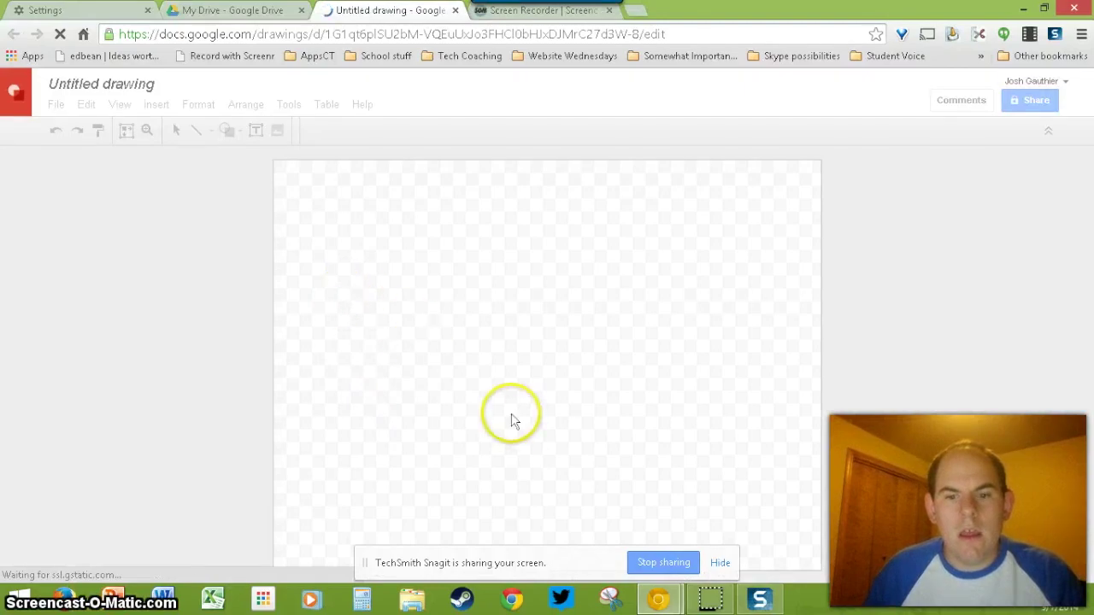
click(647, 561)
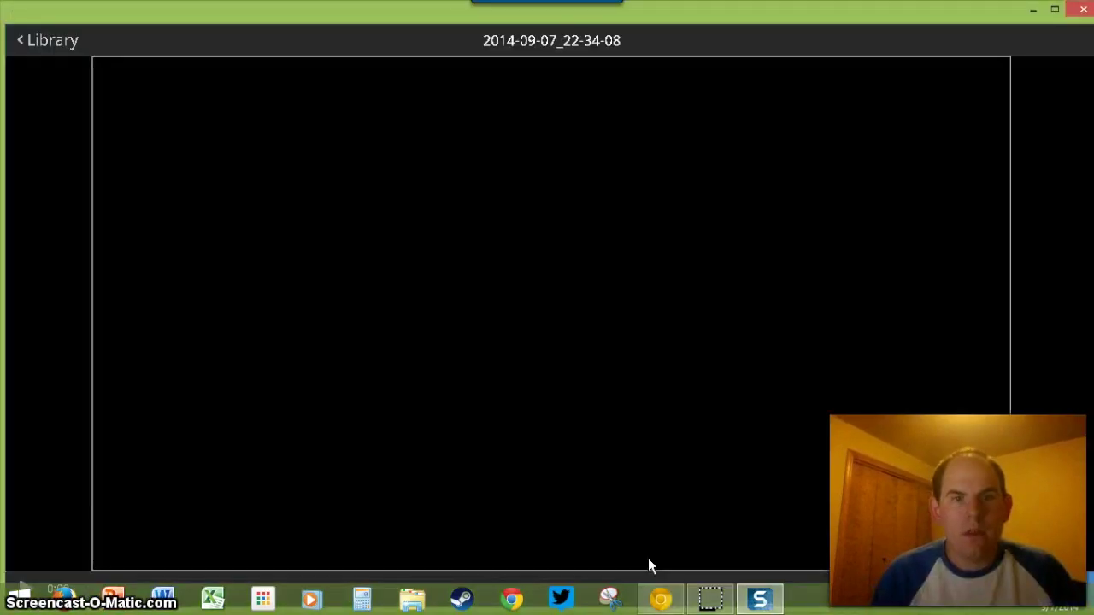
Step: Rename the recording 2014-09-07_22-34-08 to TestingSnagit
click(580, 399)
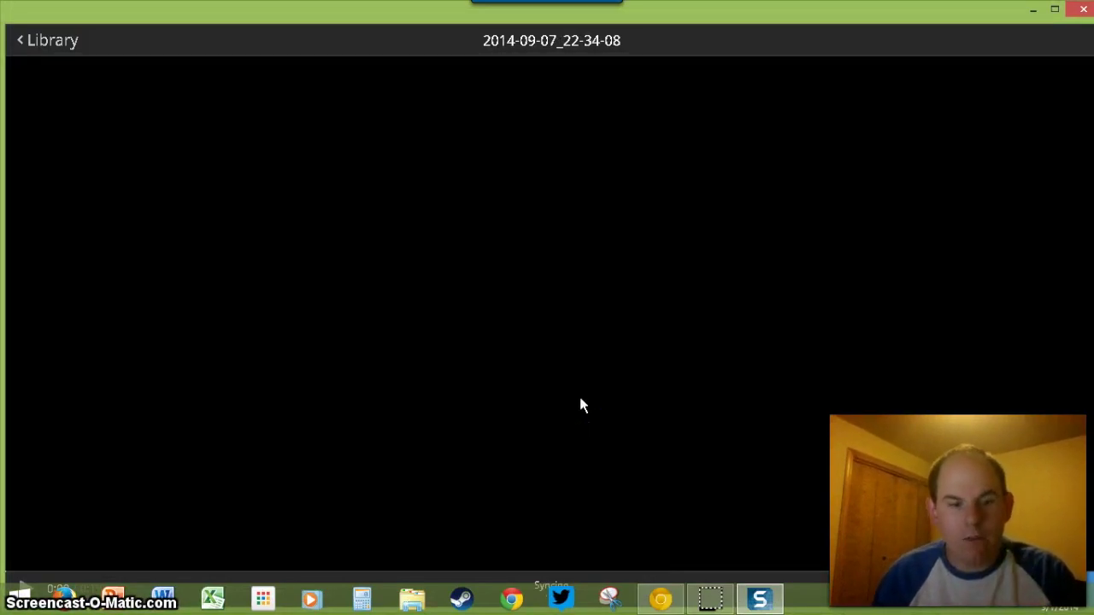
click(548, 333)
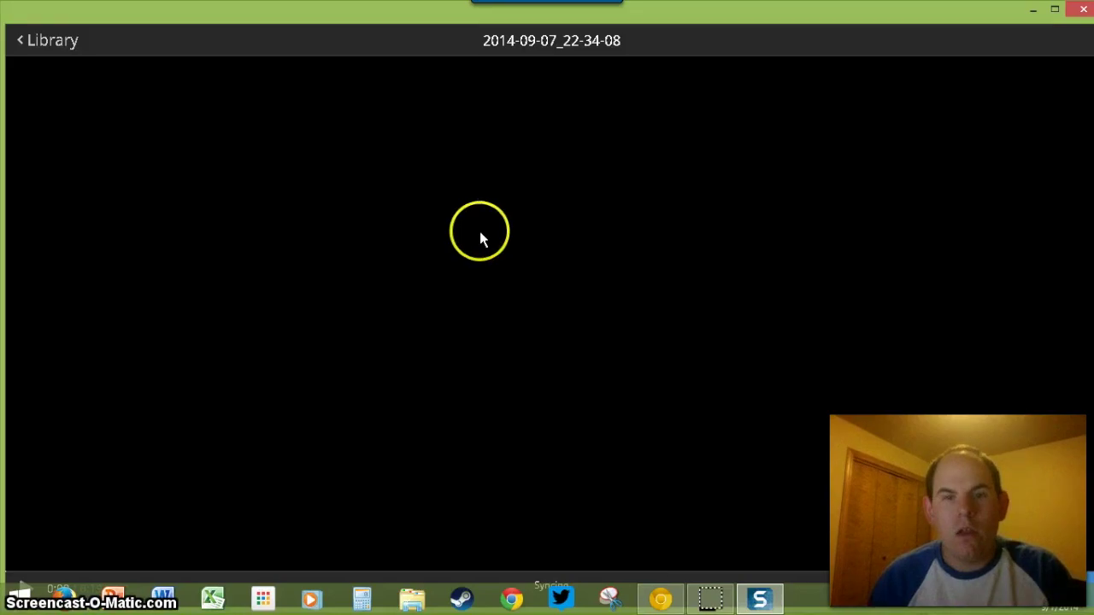
click(539, 40)
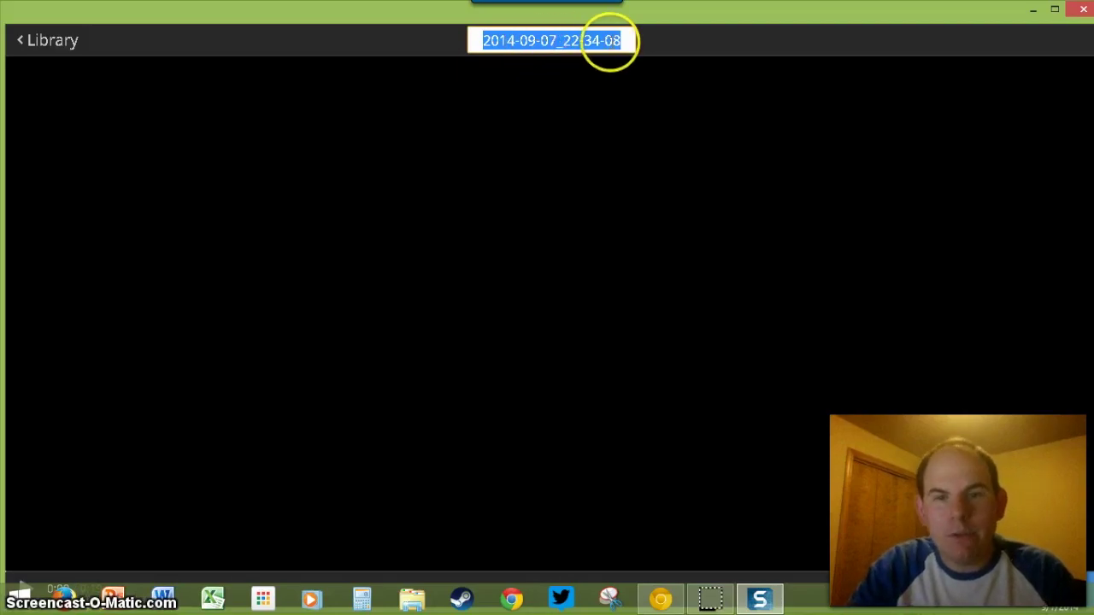
text(Test)
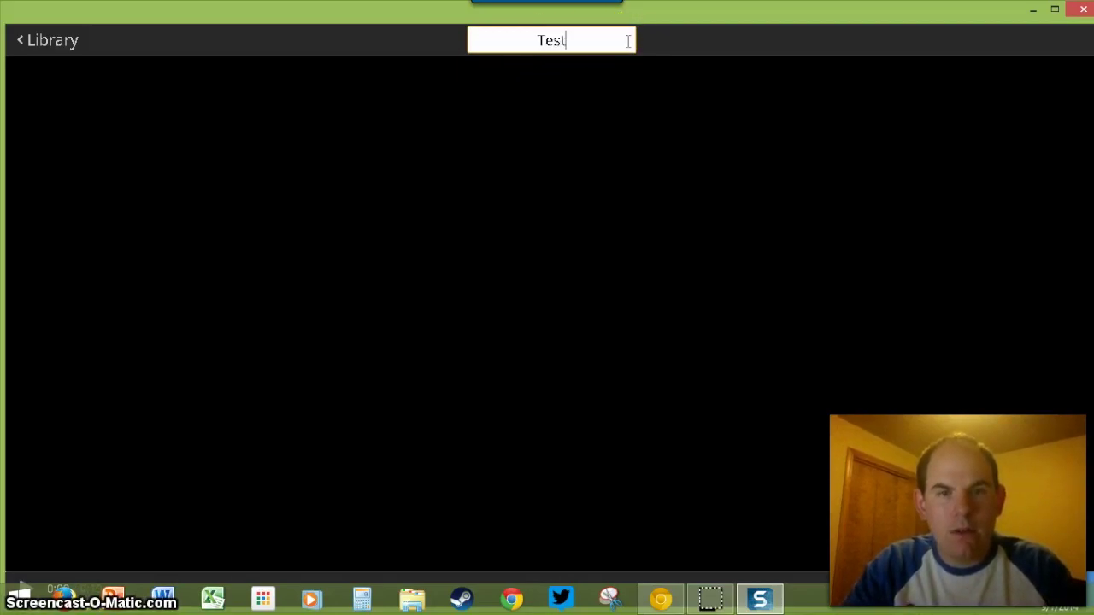
text(ingSnagit)
key(Return)
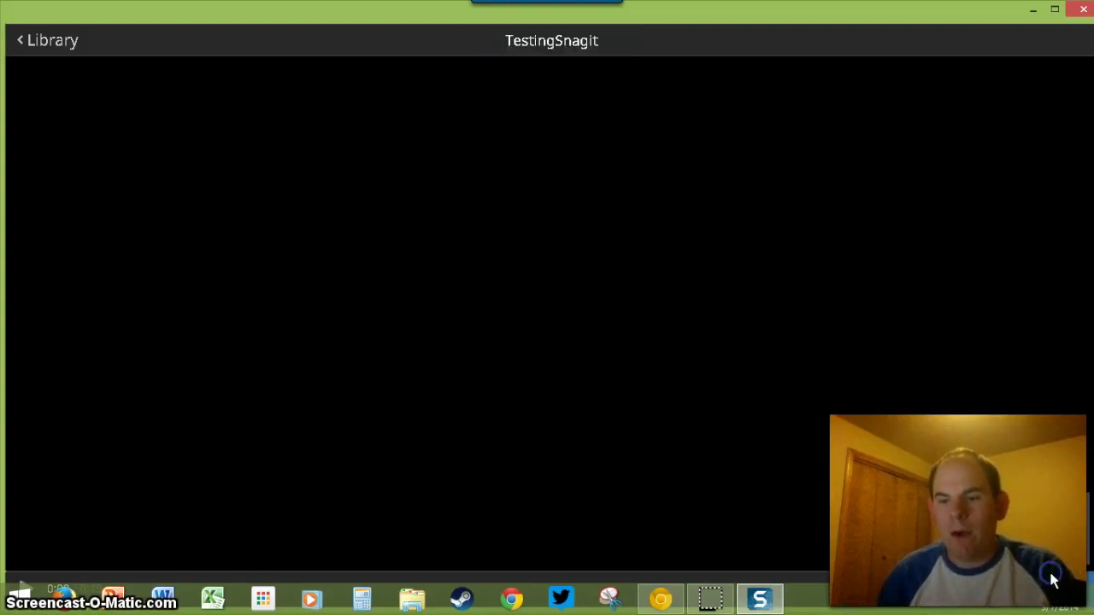
Step: Export TestingSnagit as an animated GIF and save it in Downloads
click(1028, 522)
click(1056, 9)
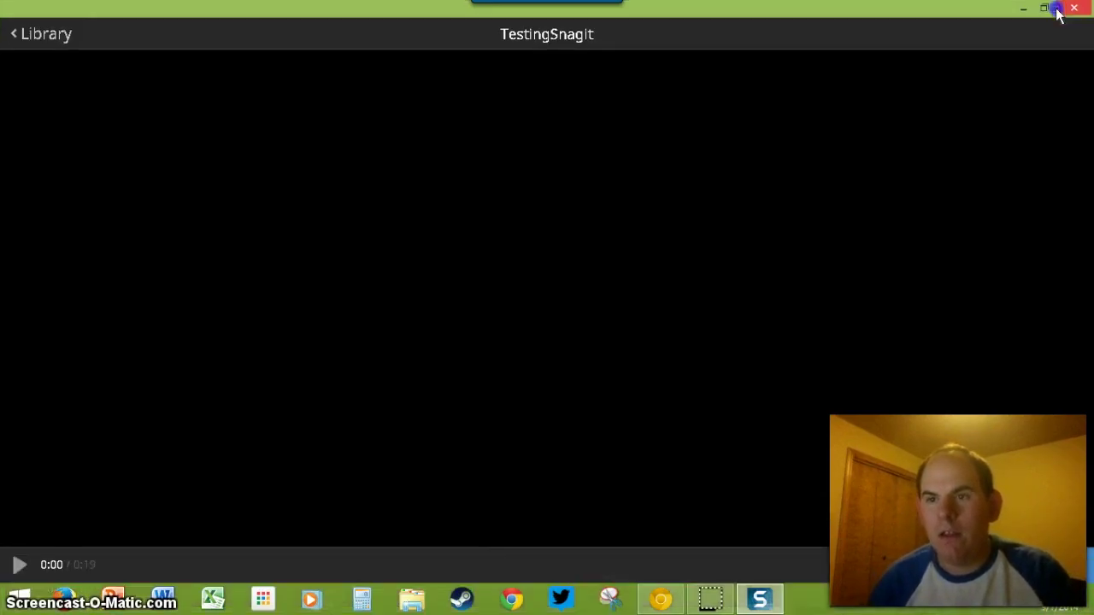
click(991, 486)
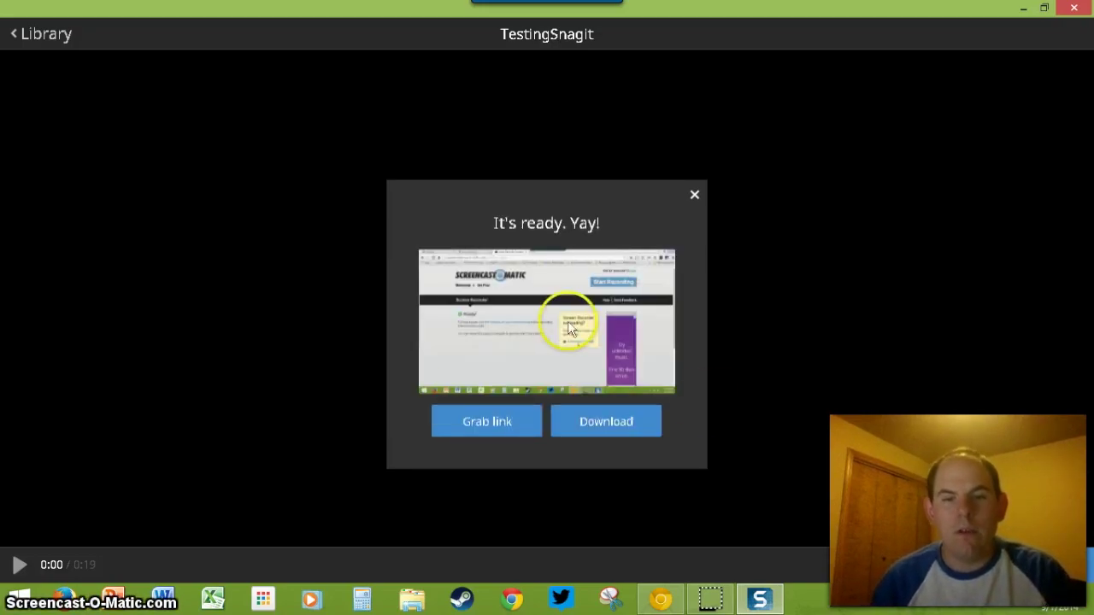
click(606, 423)
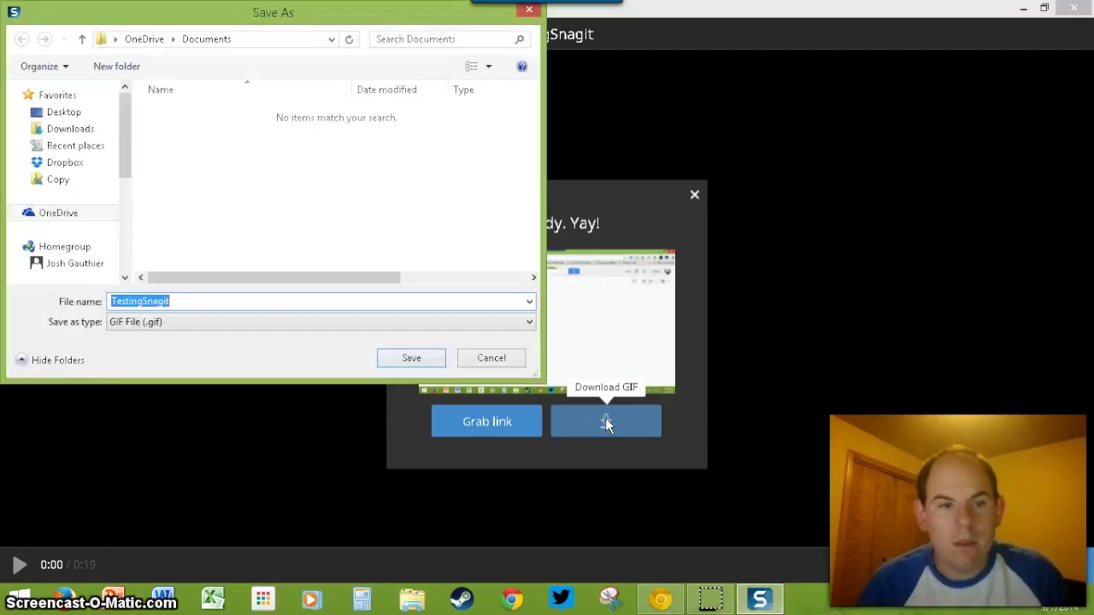
click(72, 128)
click(410, 358)
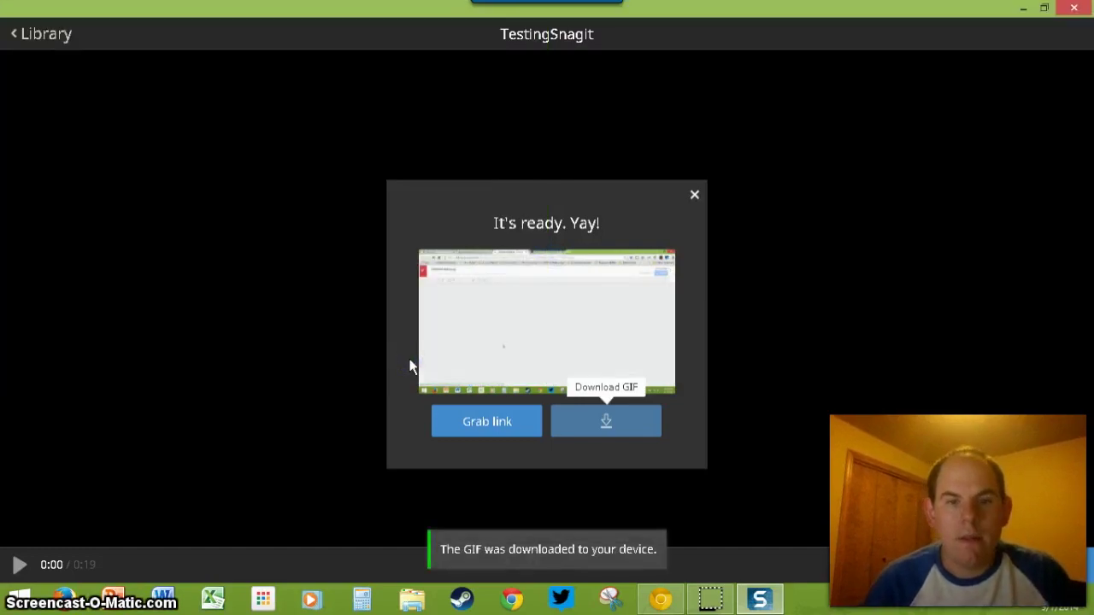
click(466, 509)
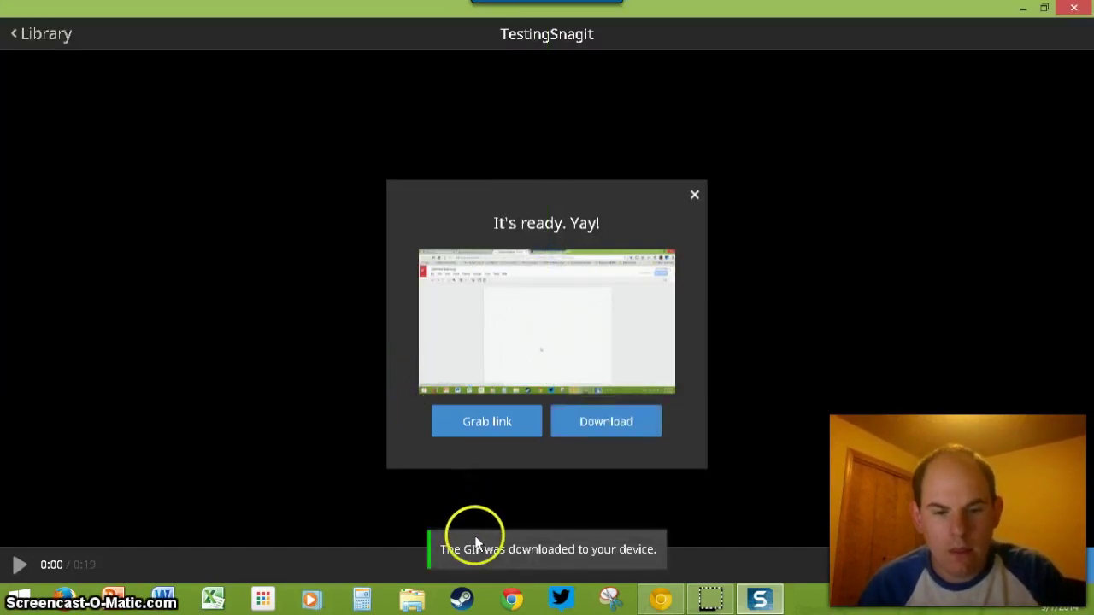
Step: Sort Downloads newest first and play the TestingSnagit GIF from File Explorer
click(412, 599)
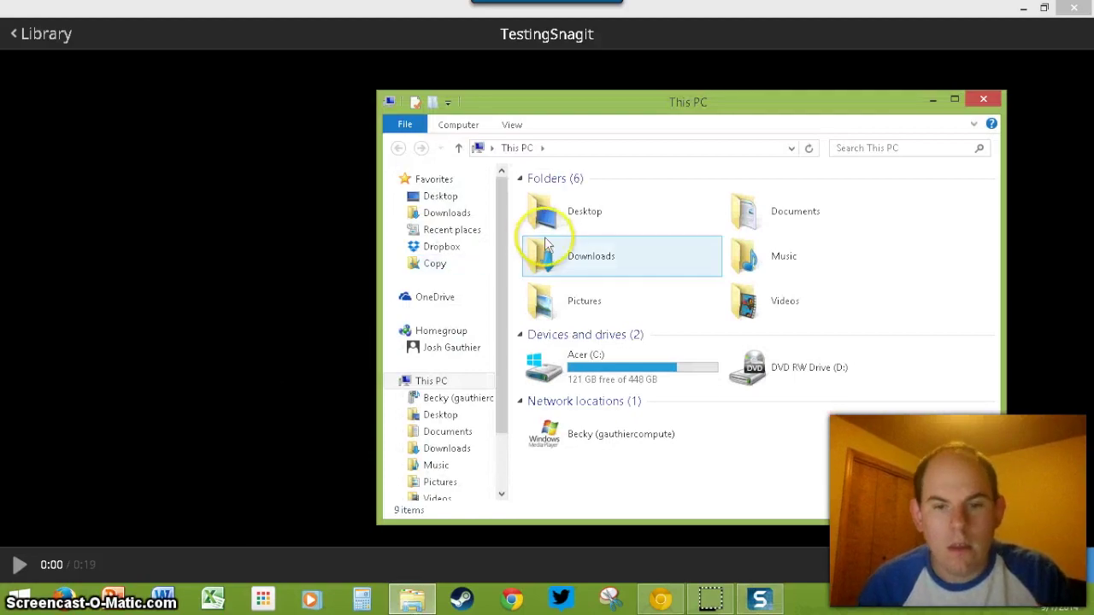
double_click(547, 245)
click(680, 174)
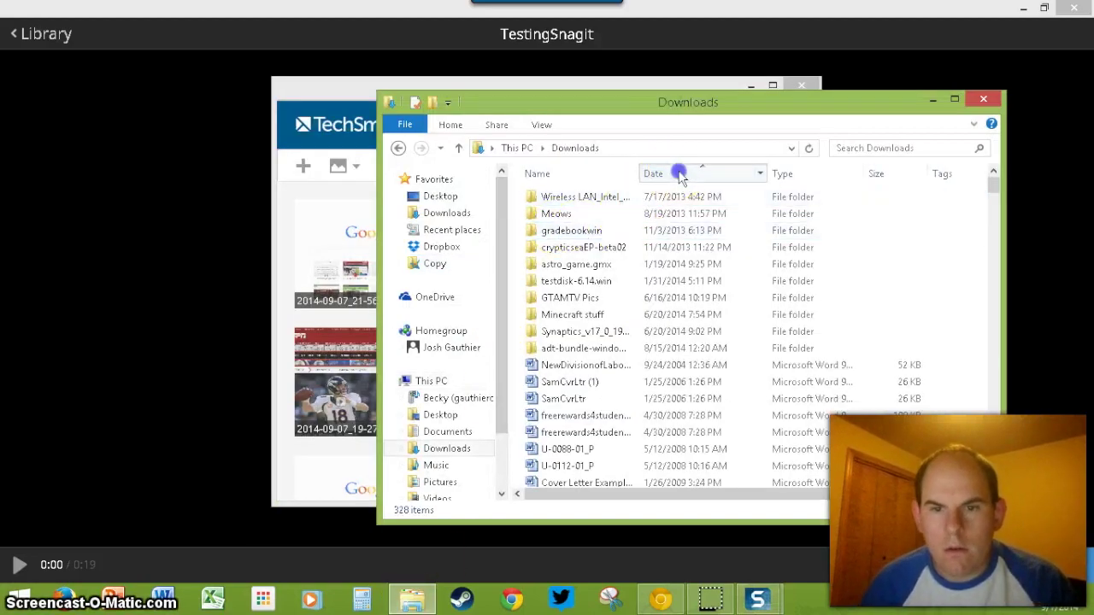
click(679, 174)
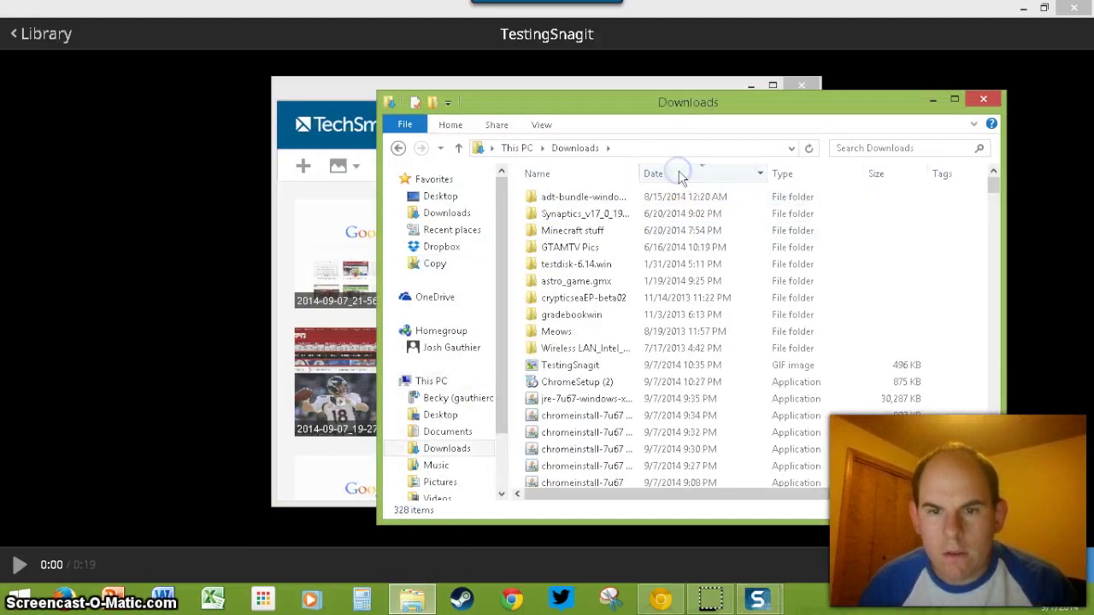
double_click(556, 367)
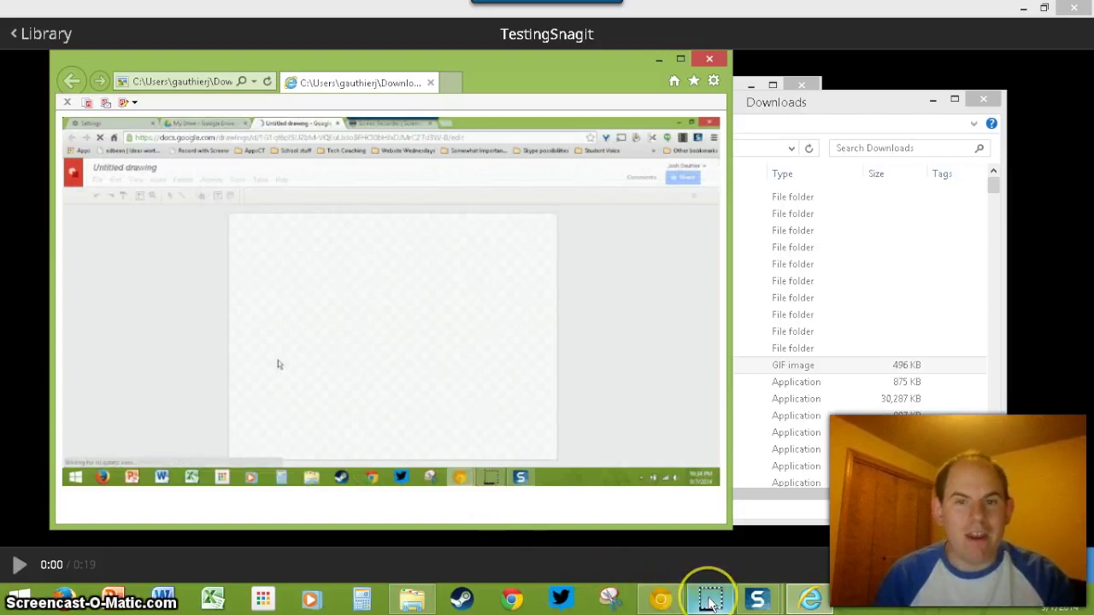
mouse_move(709, 603)
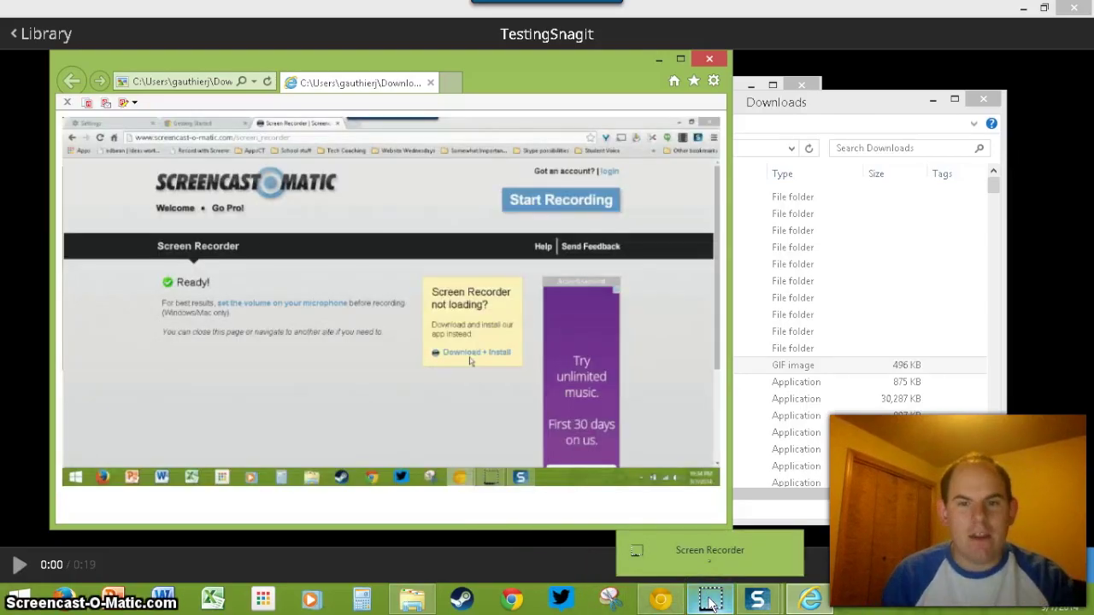
Step: In Chrome's My Drive, open the TechSmith folder and preview TestingSnagit.gif
click(560, 600)
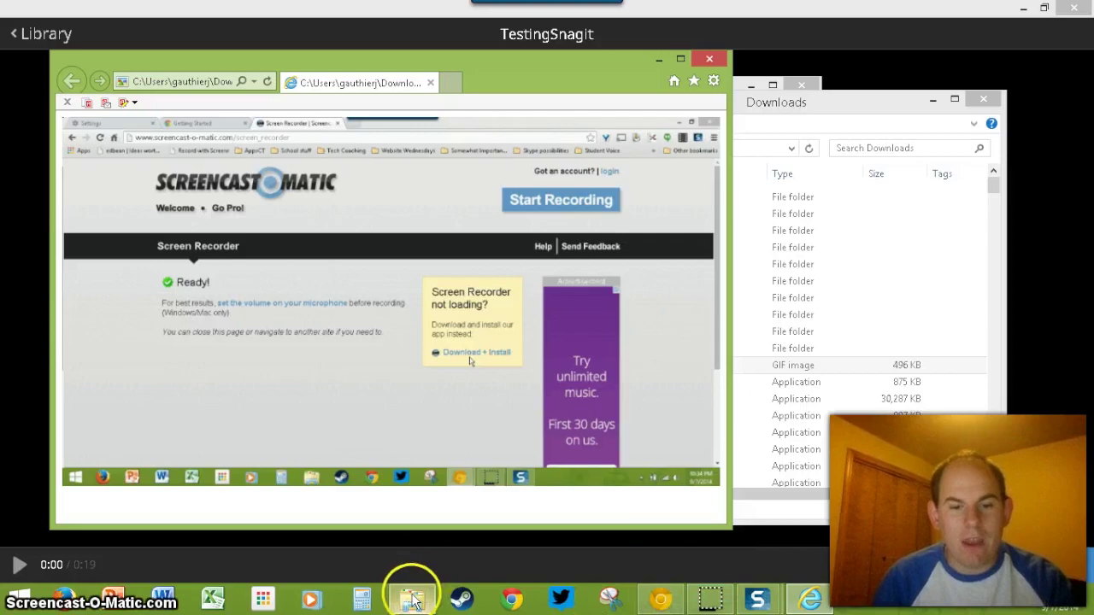
click(661, 601)
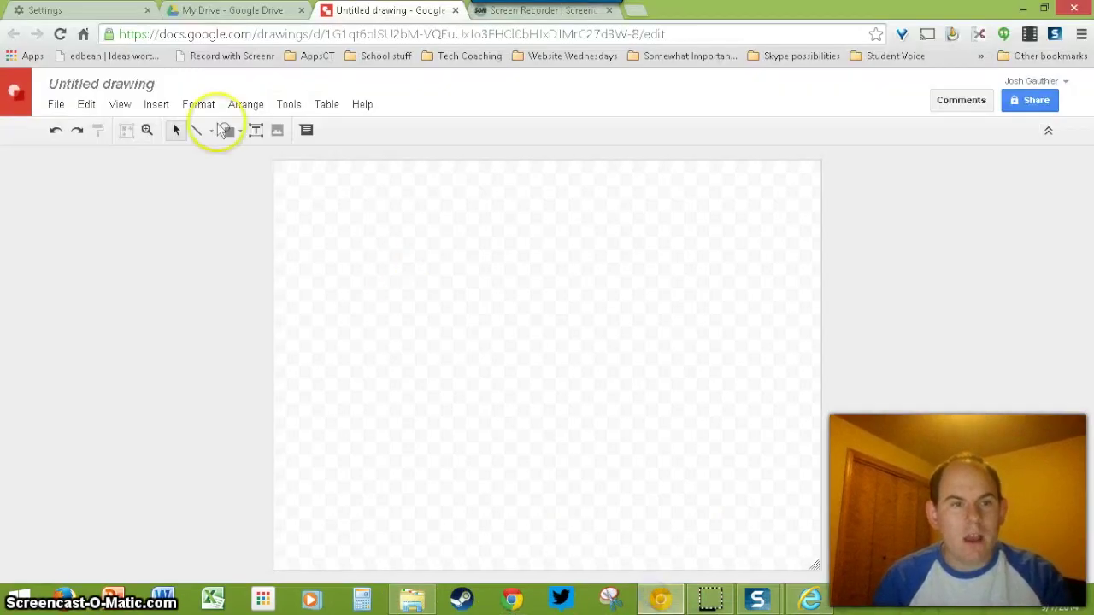
click(233, 10)
scroll(322, 318, down, 3)
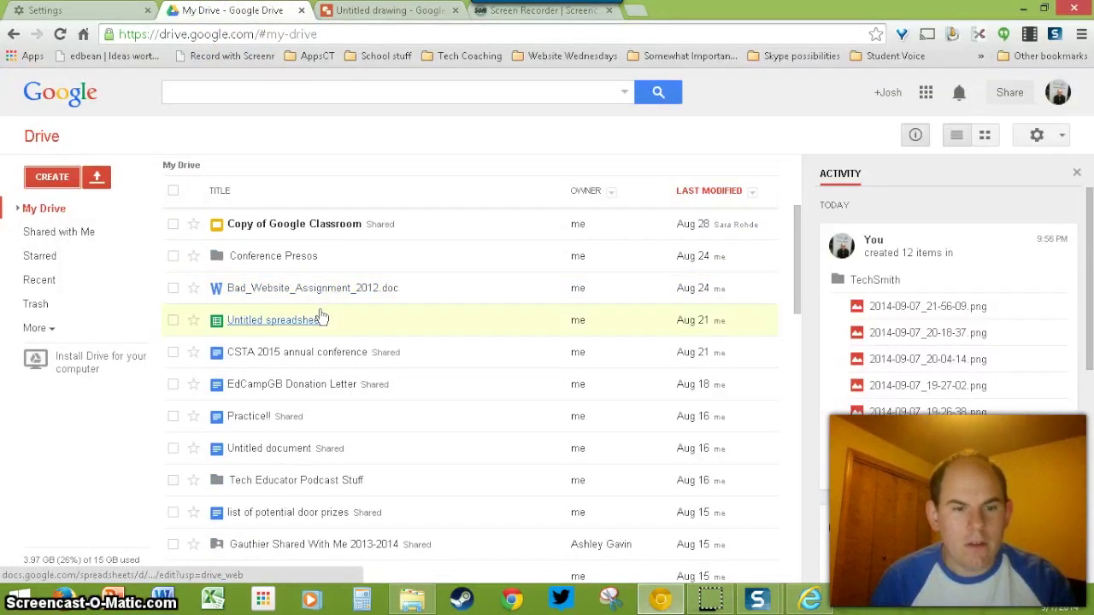
scroll(308, 325, down, 3)
scroll(282, 419, down, 4)
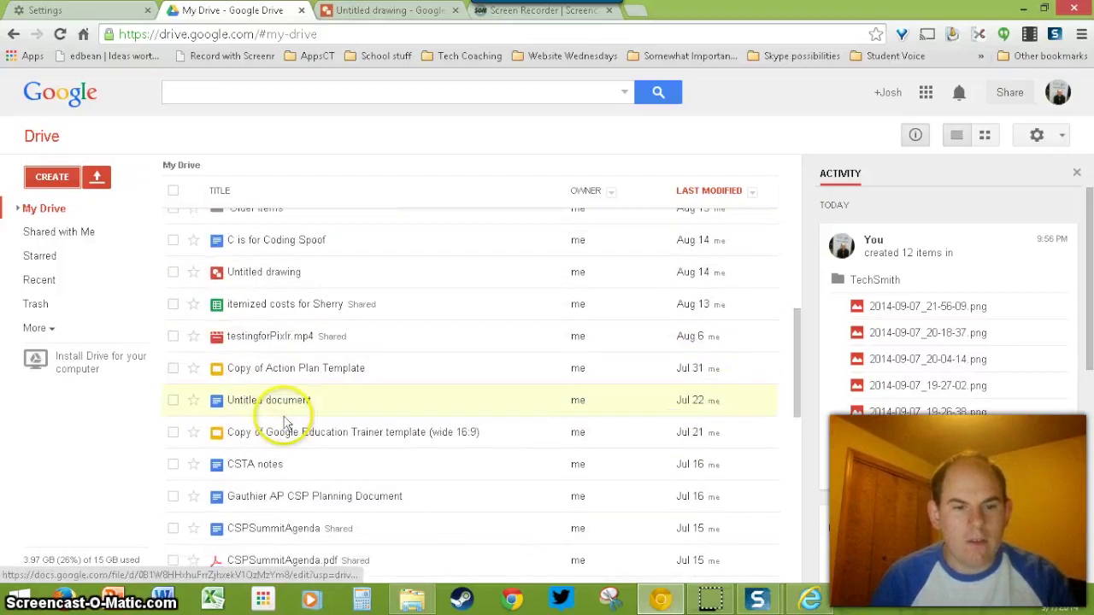
scroll(287, 421, down, 8)
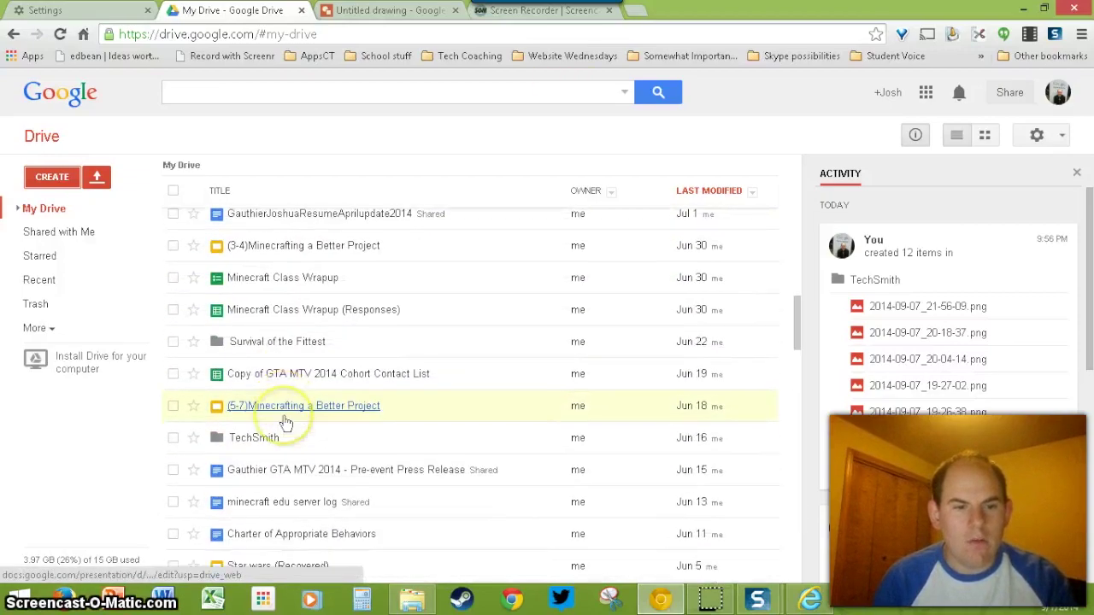
click(257, 437)
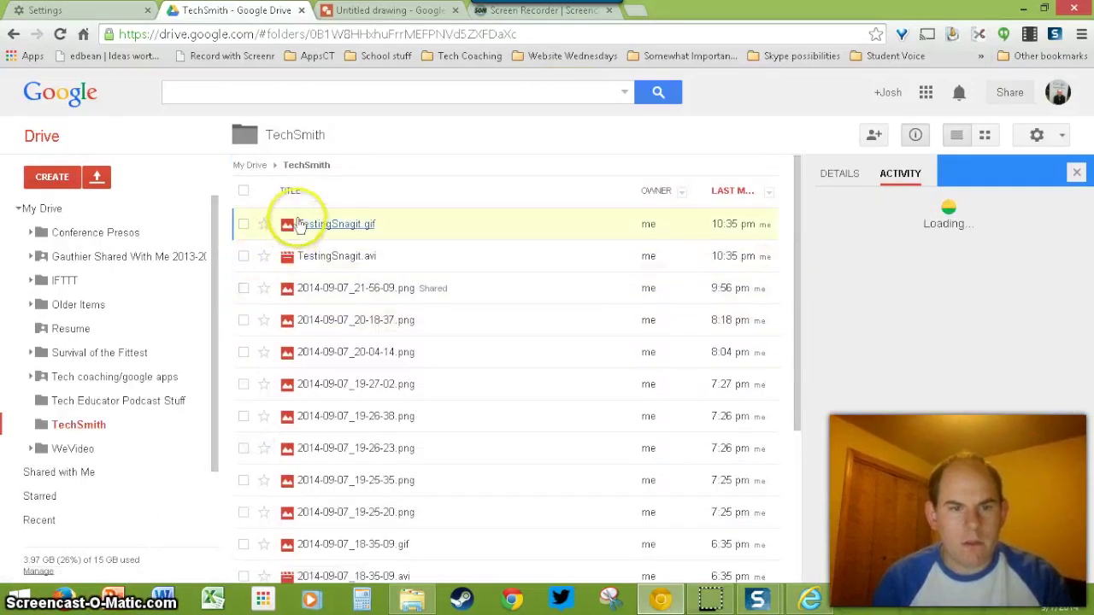
click(334, 224)
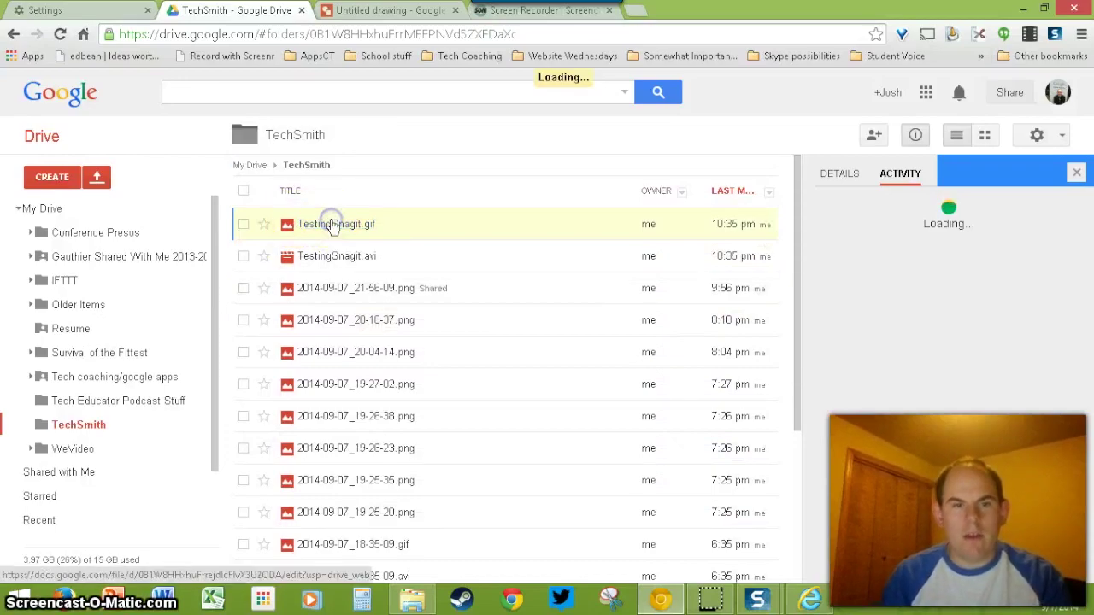